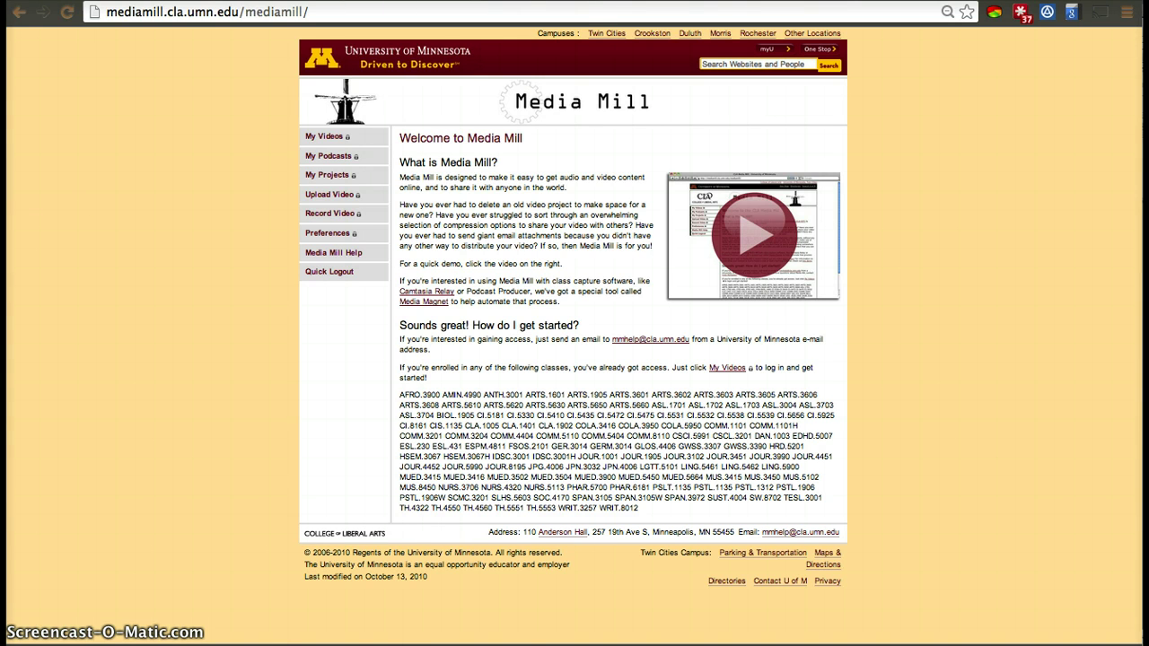
- Look over the Moodle & MediaMill guide and browse the My Videos list in Media Mill
left_click(260, 3)
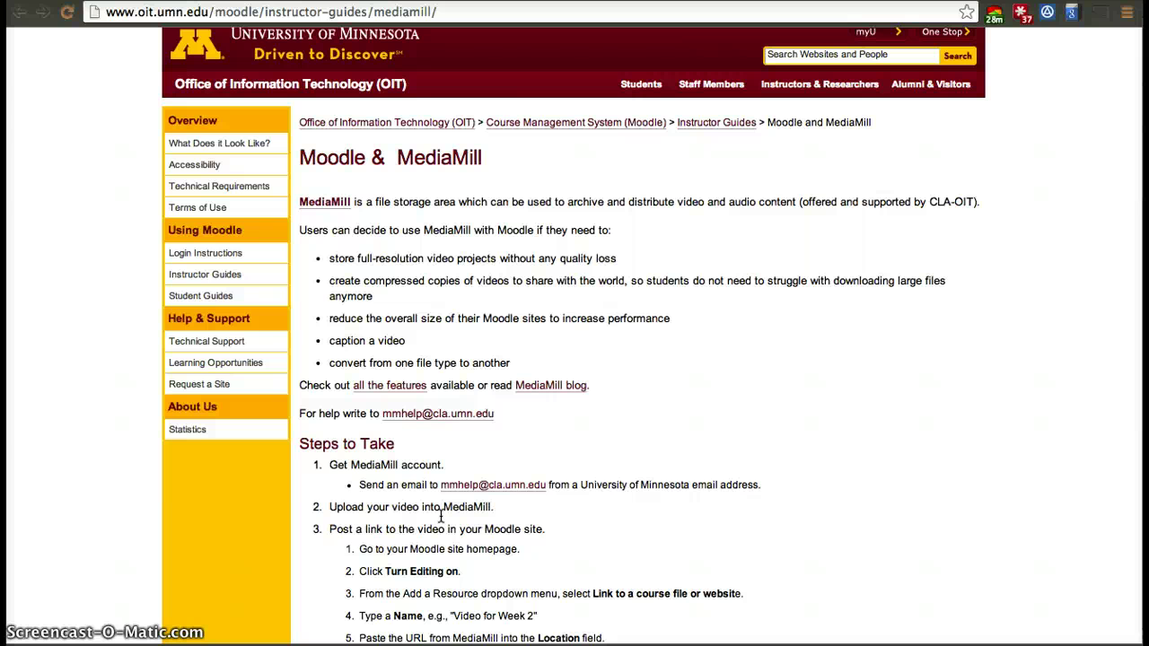
left_click(823, 133)
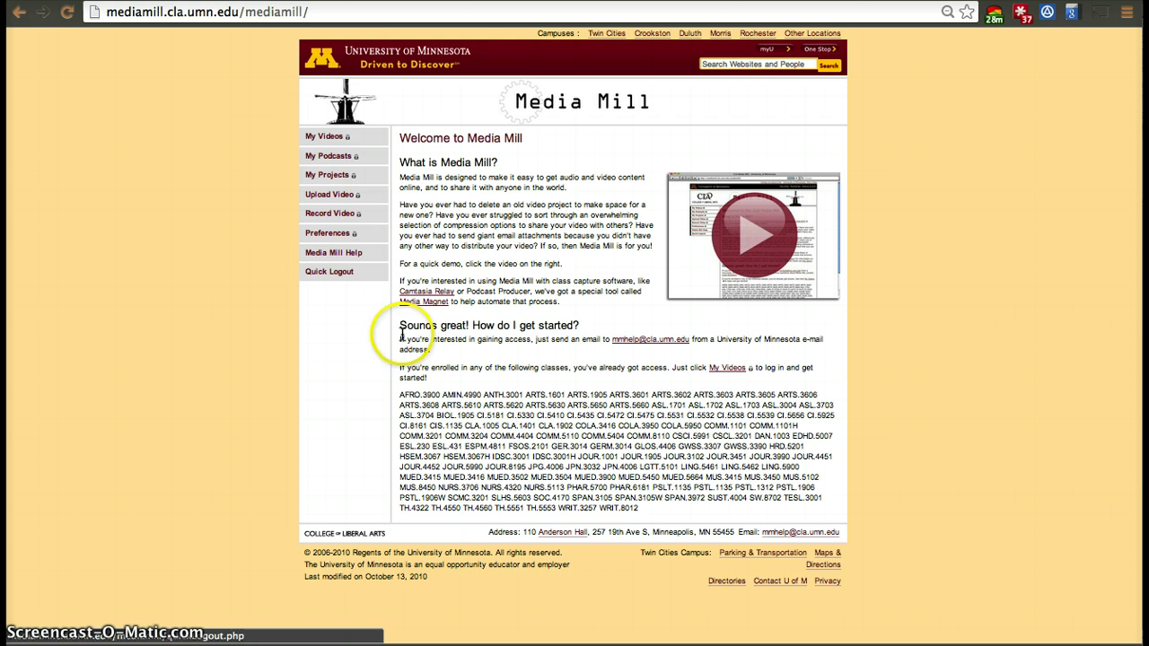
left_click(330, 138)
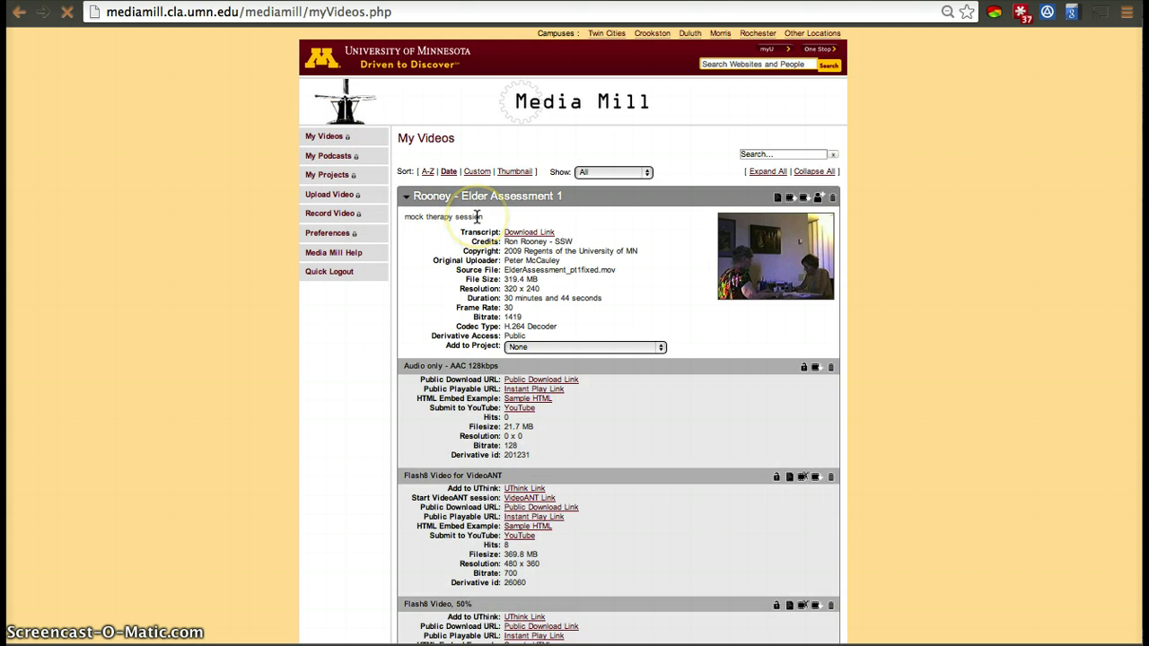
scroll(476, 216, "down", 15)
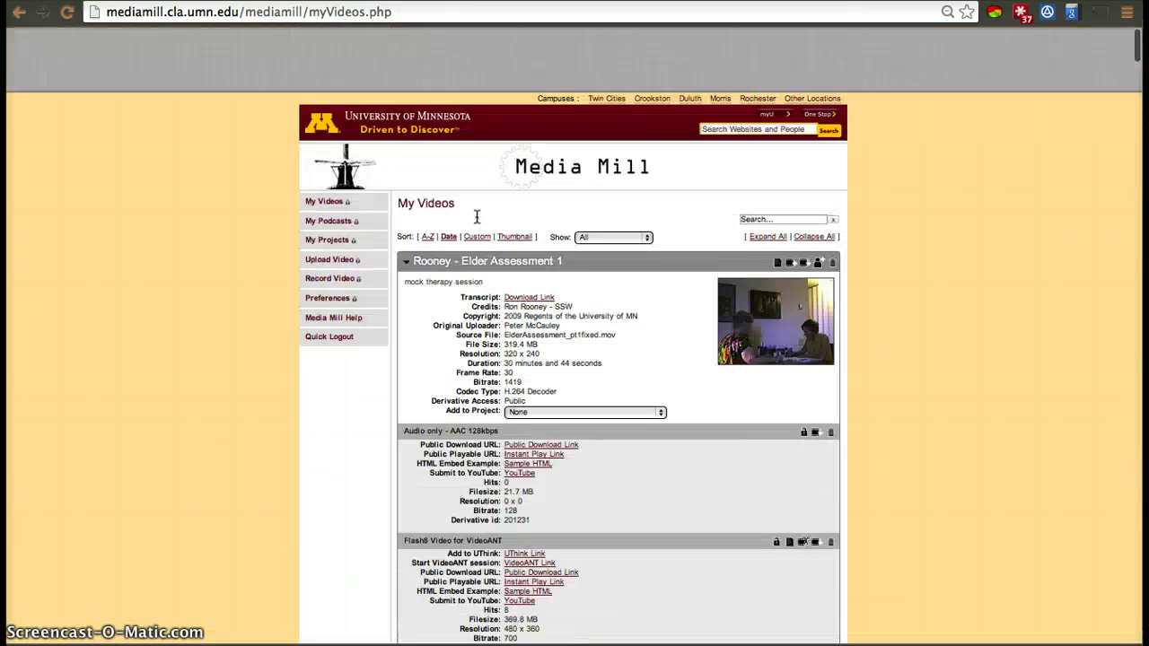
left_click(328, 141)
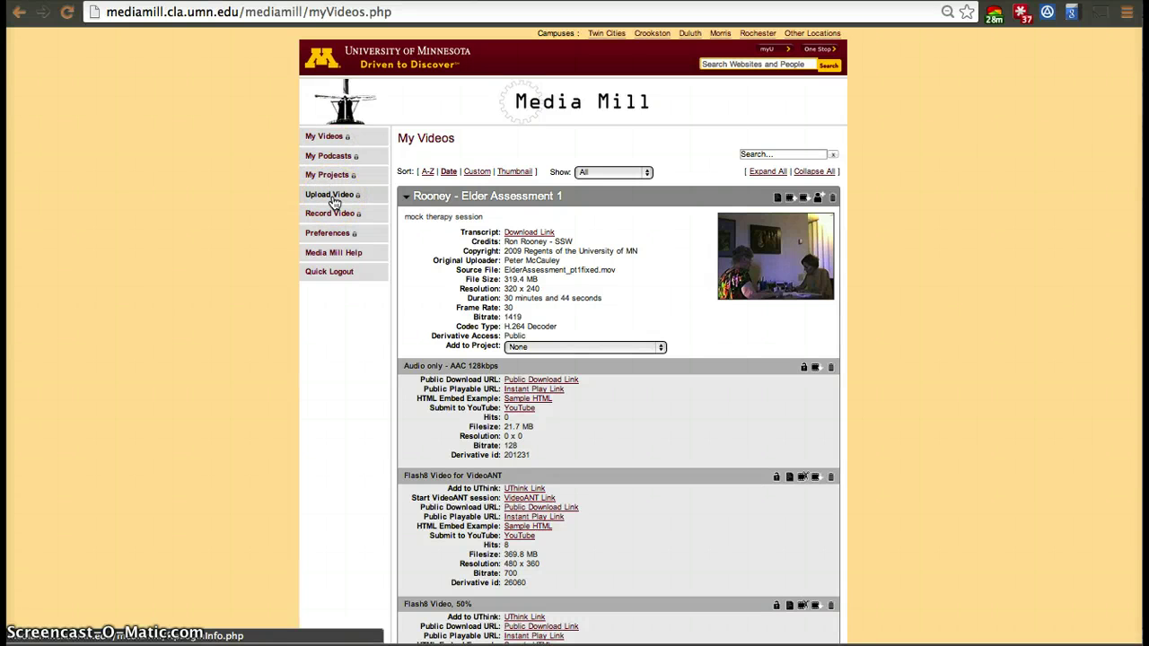
- View the Media Upload page and browse the Desktop in its file chooser without selecting a file
left_click(330, 195)
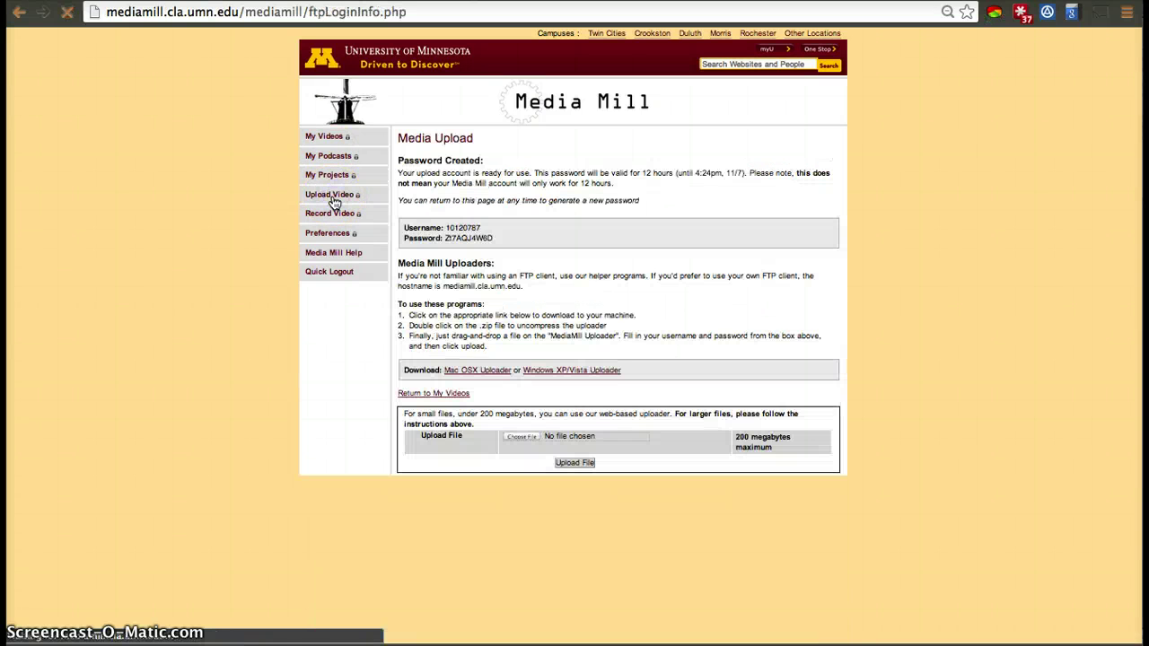
left_click(463, 339)
left_click(530, 437)
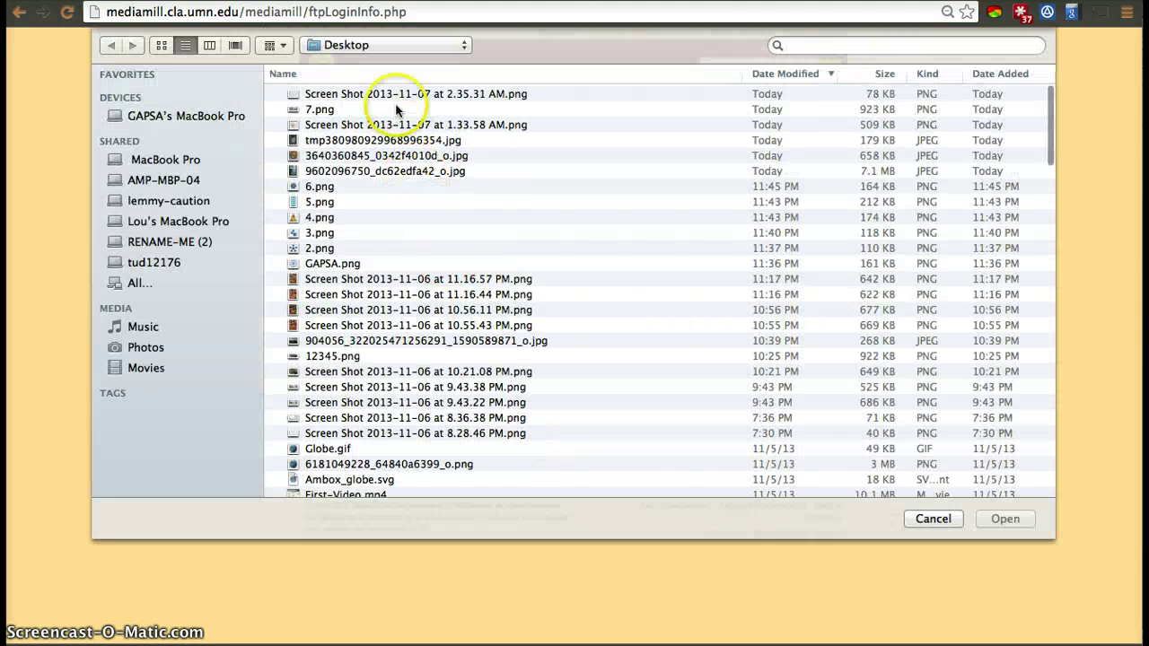
scroll(410, 394, "down", 10)
scroll(410, 395, "down", 10)
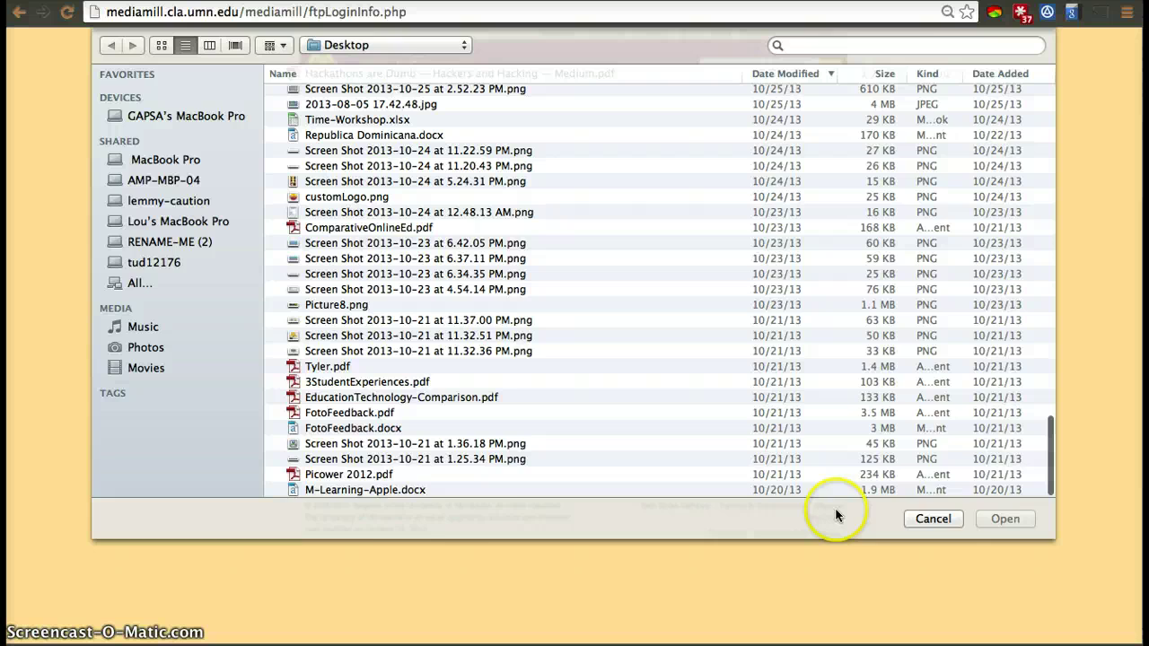
left_click(933, 518)
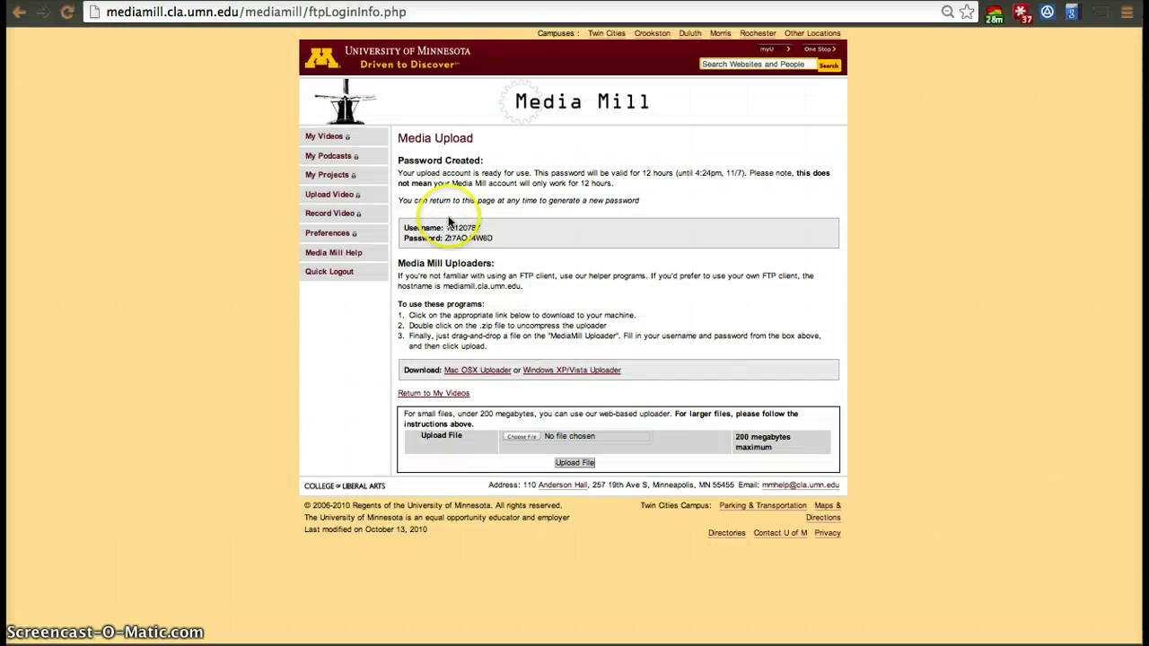
left_click(561, 371)
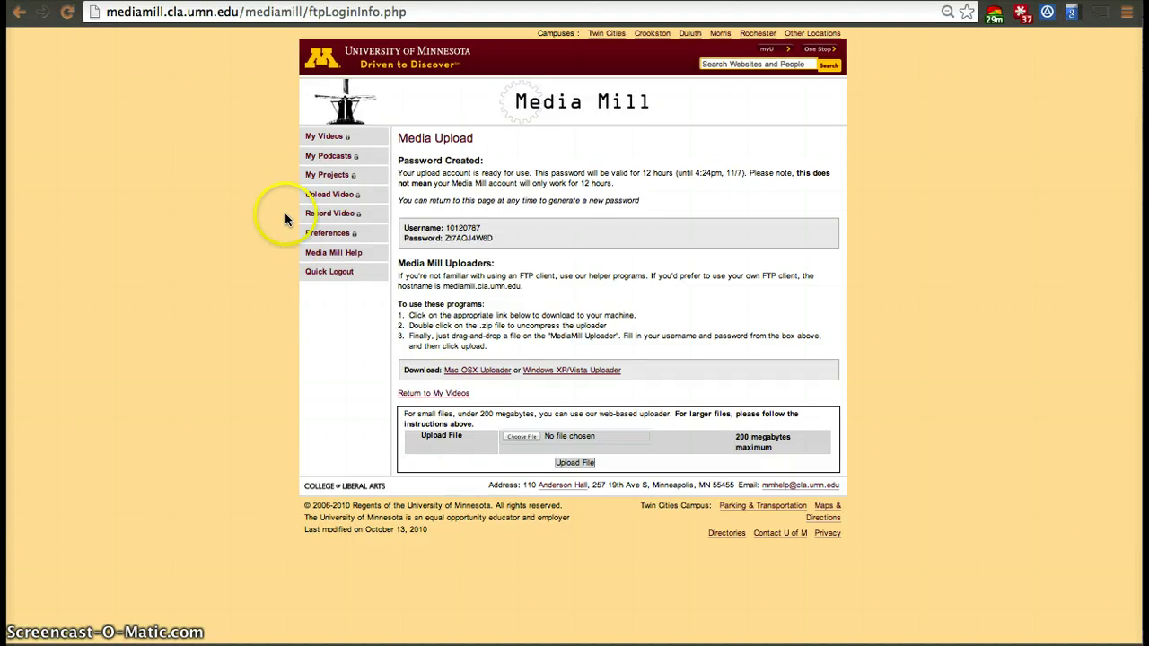
- Open the in-browser video recorder and allow it to use the camera and microphone
left_click(335, 214)
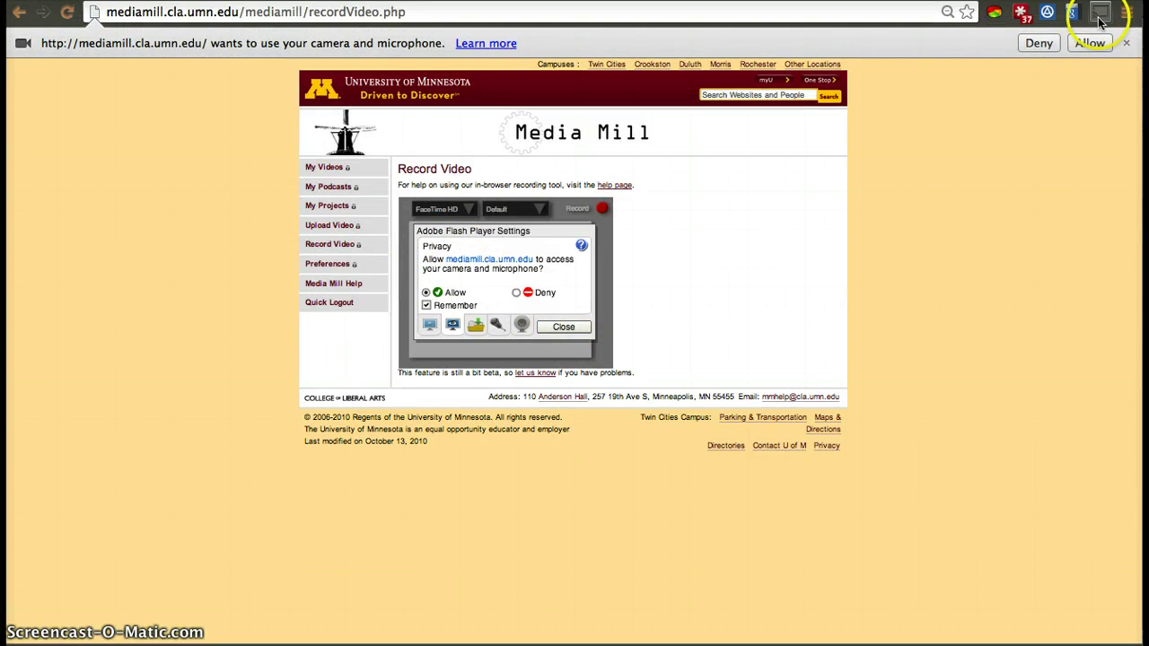
left_click(1087, 43)
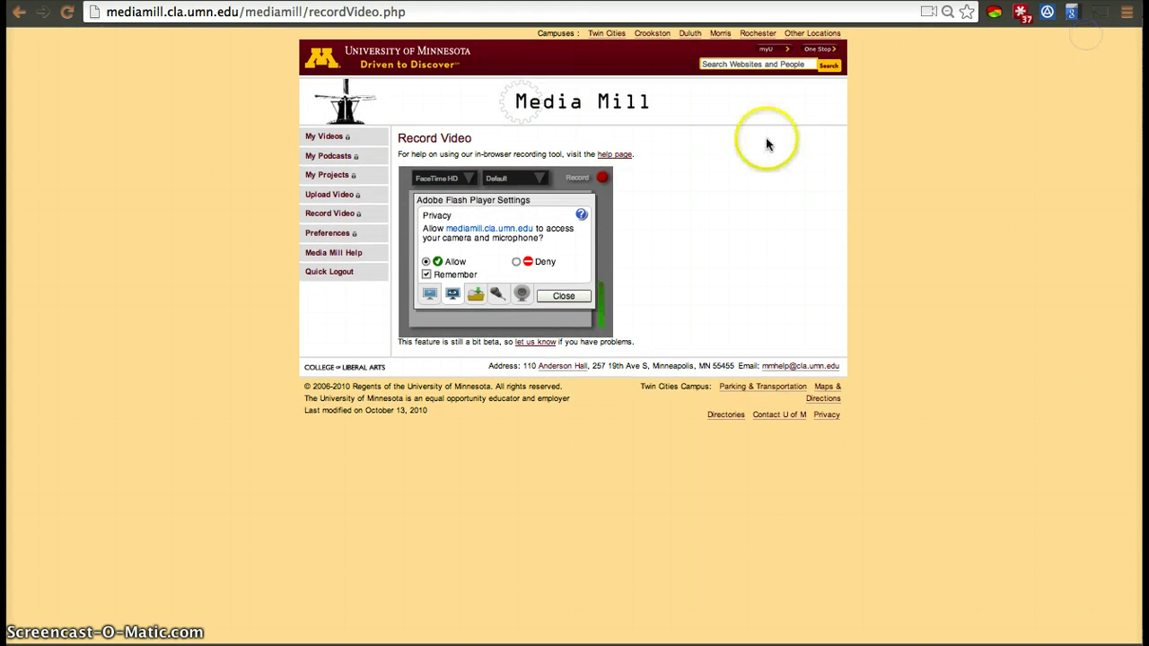
left_click(563, 296)
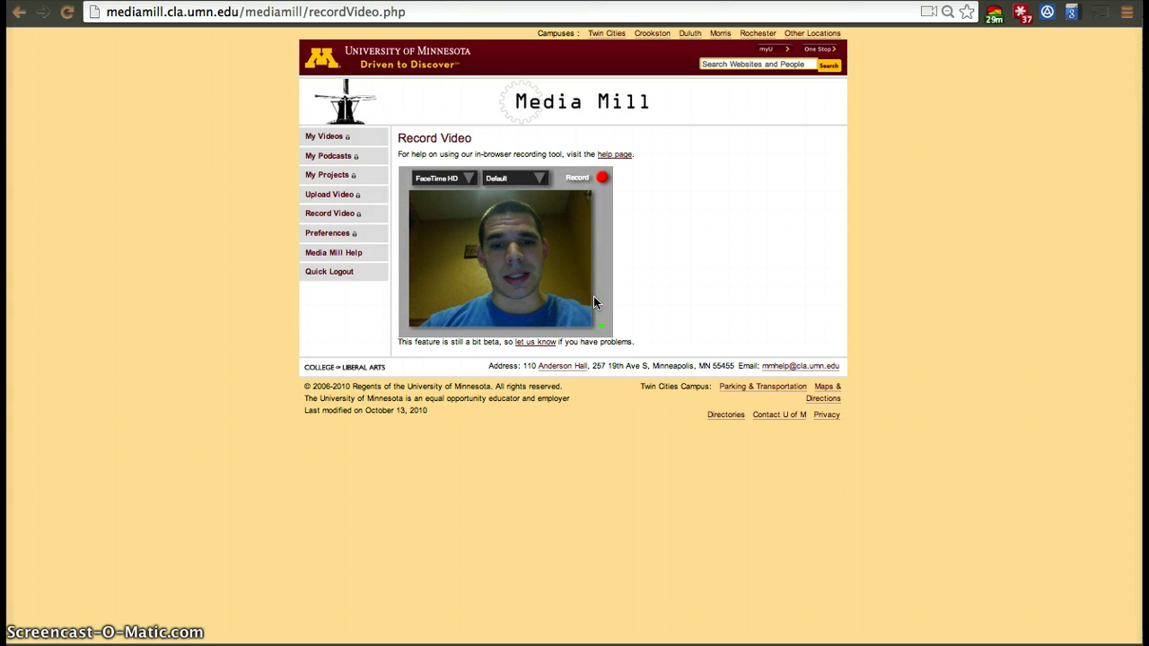
- Record a short webcam video and publish the recording
left_click(599, 180)
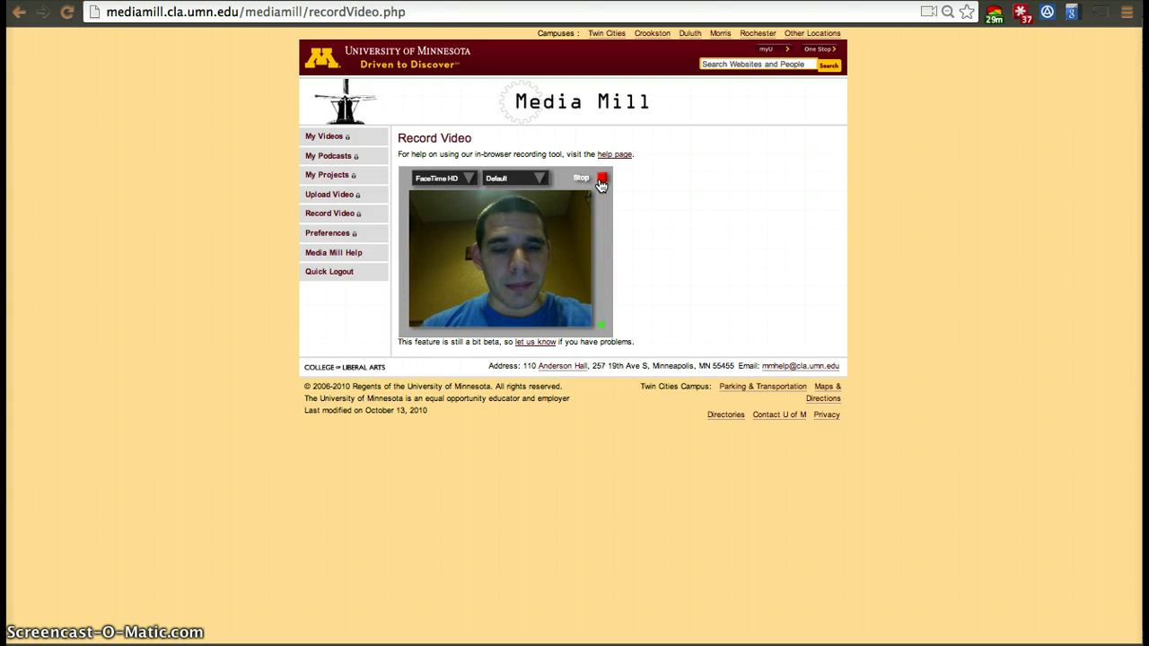
left_click(602, 179)
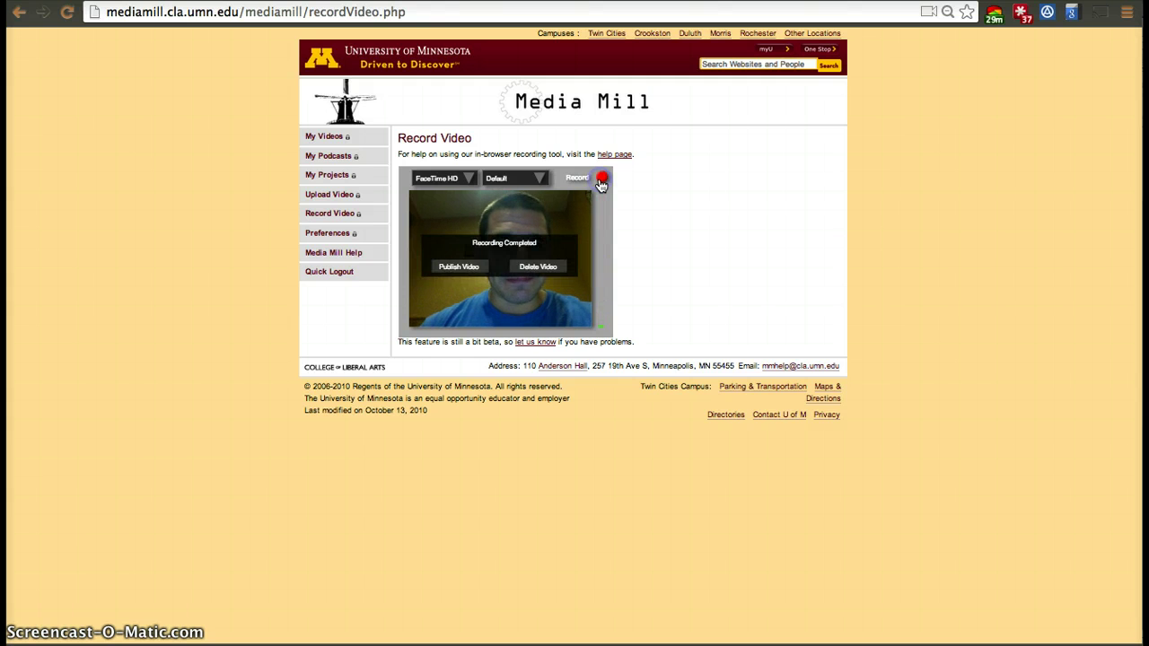
left_click(456, 268)
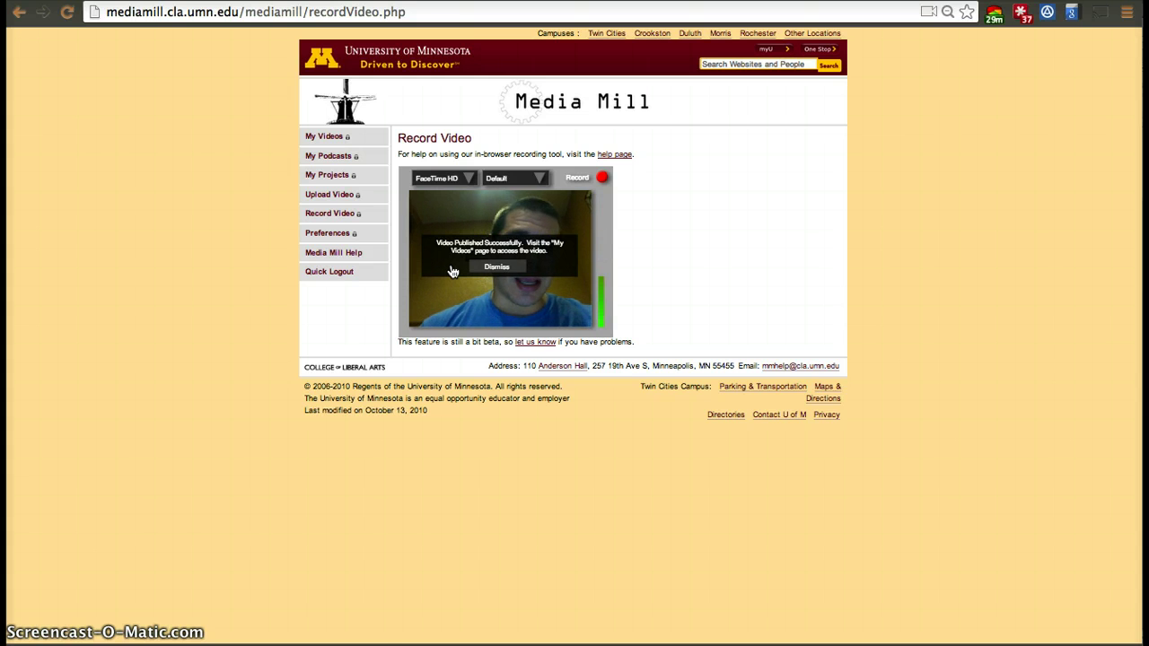
- Open the metadata form for the unprocessed recording and enter "Test Video" as the video title
left_click(329, 148)
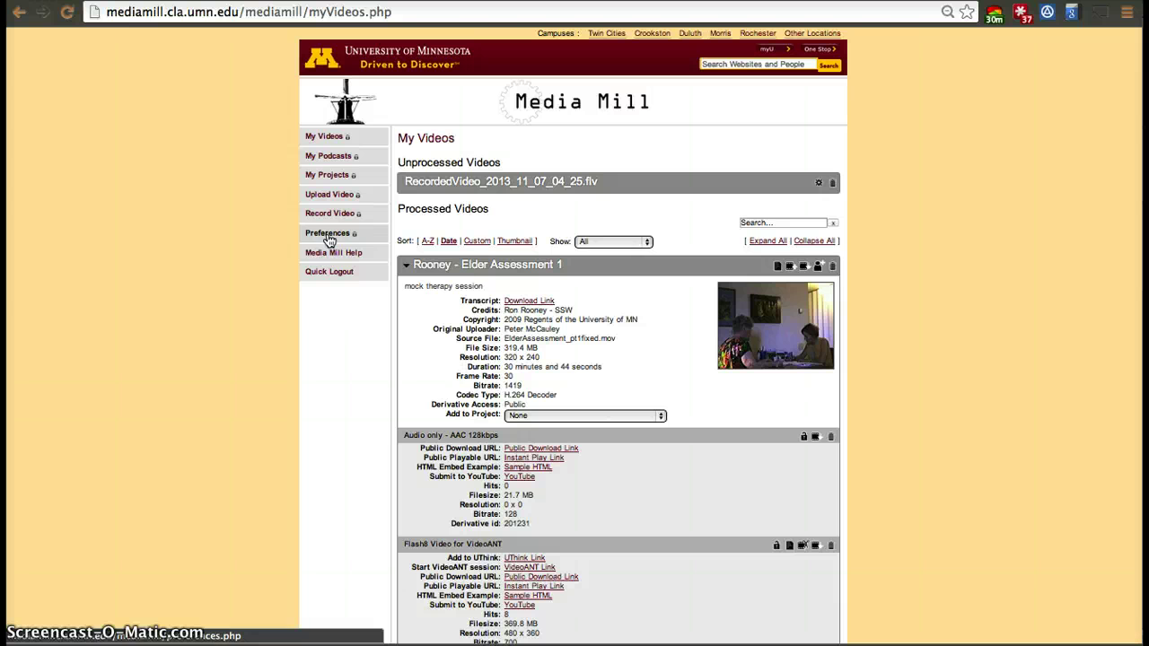
left_click(817, 186)
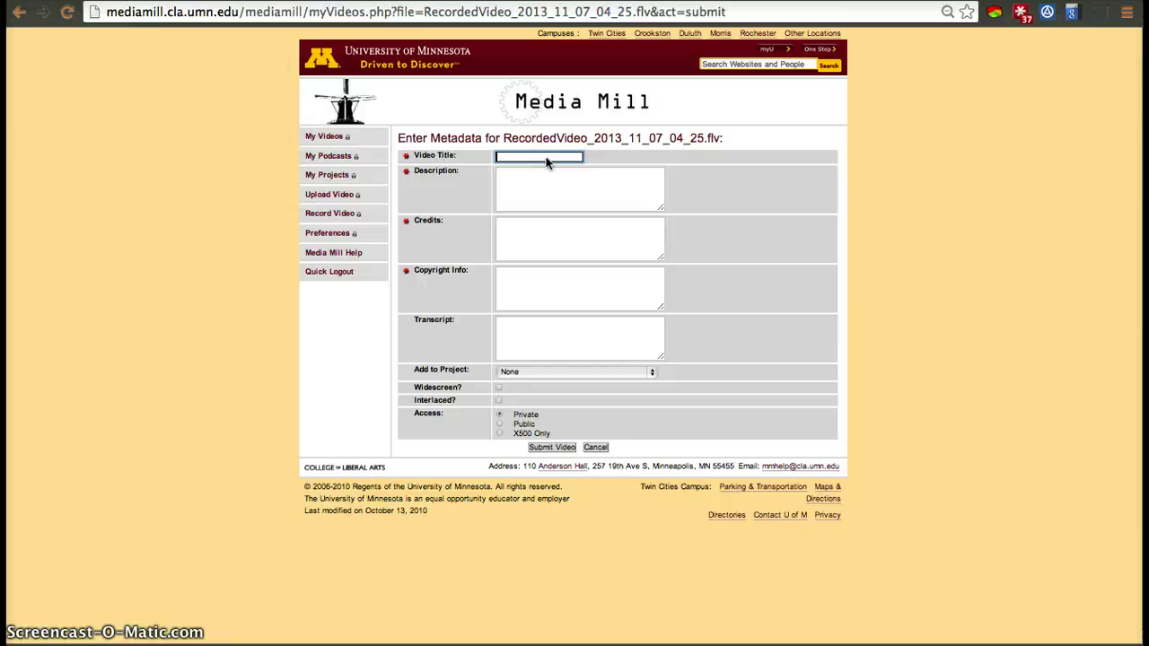
type("Test Video")
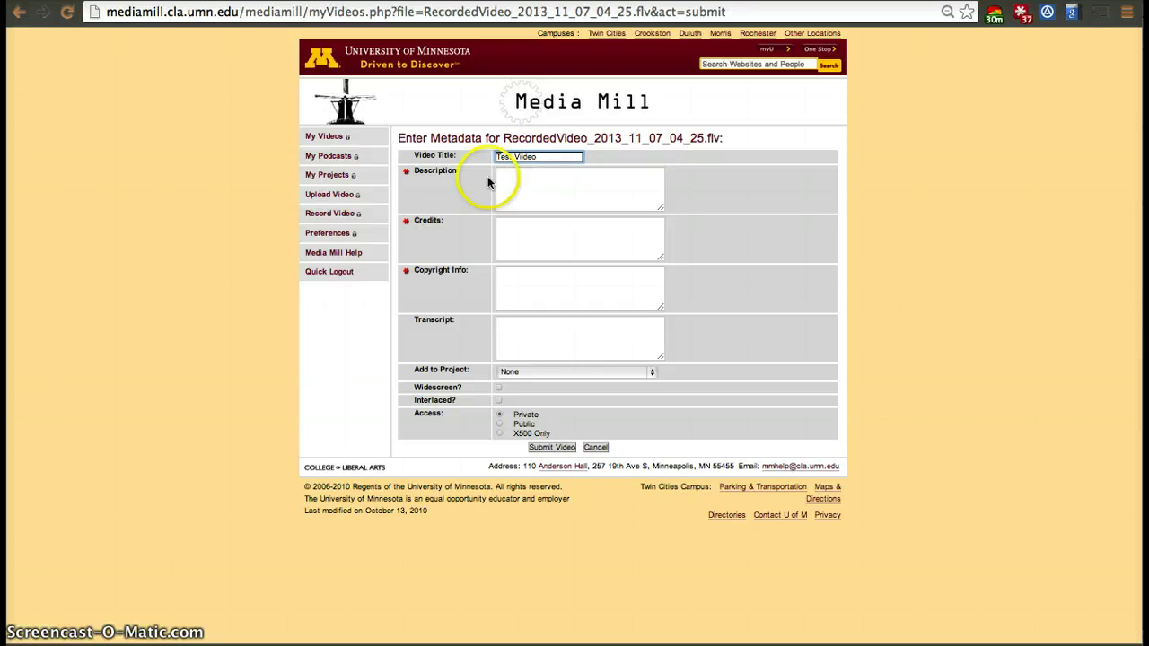
- Copy the title "Test Video" into the recording's description, credits and copyright info
triple_click(535, 158)
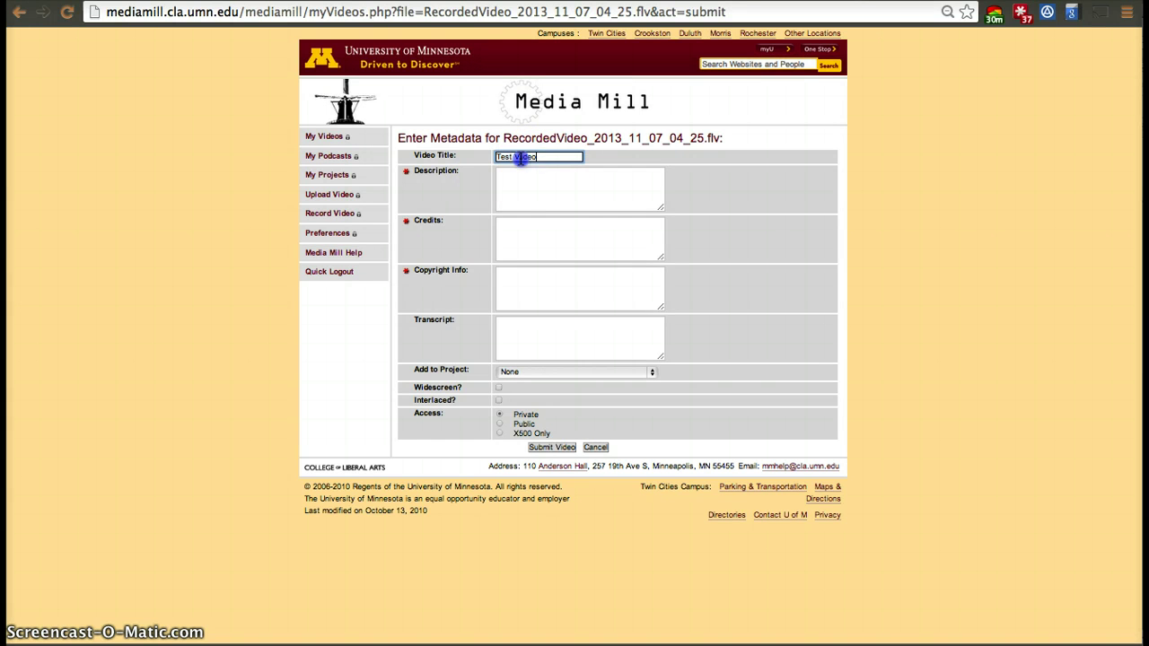
left_click(551, 159)
left_click_drag(551, 159, 459, 160)
key("ctrl+c")
left_click(542, 182)
key("ctrl+v")
left_click(529, 244)
key("ctrl+v")
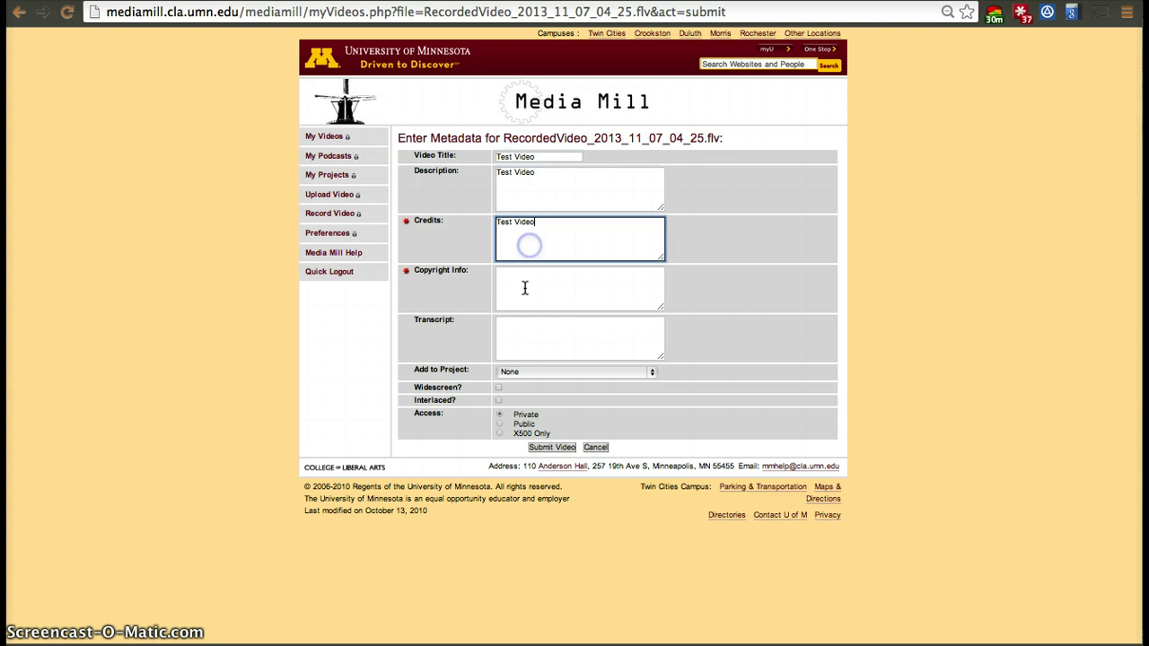
left_click(529, 289)
key("ctrl+v")
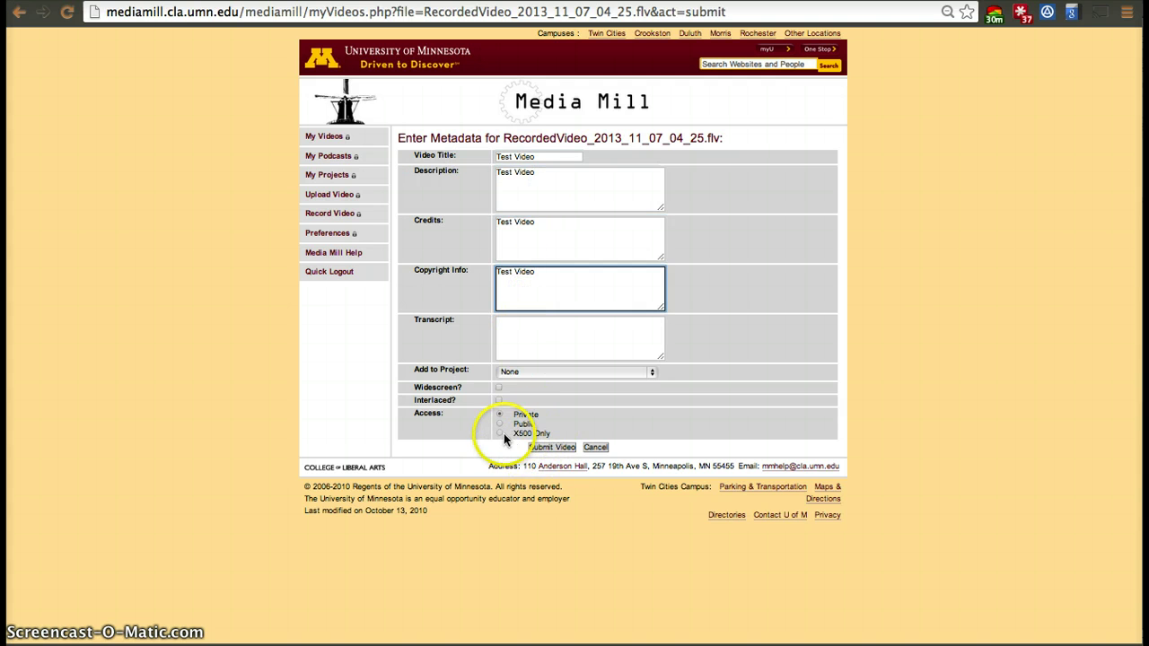
- Set the recording's access to Public and submit the video
left_click(500, 425)
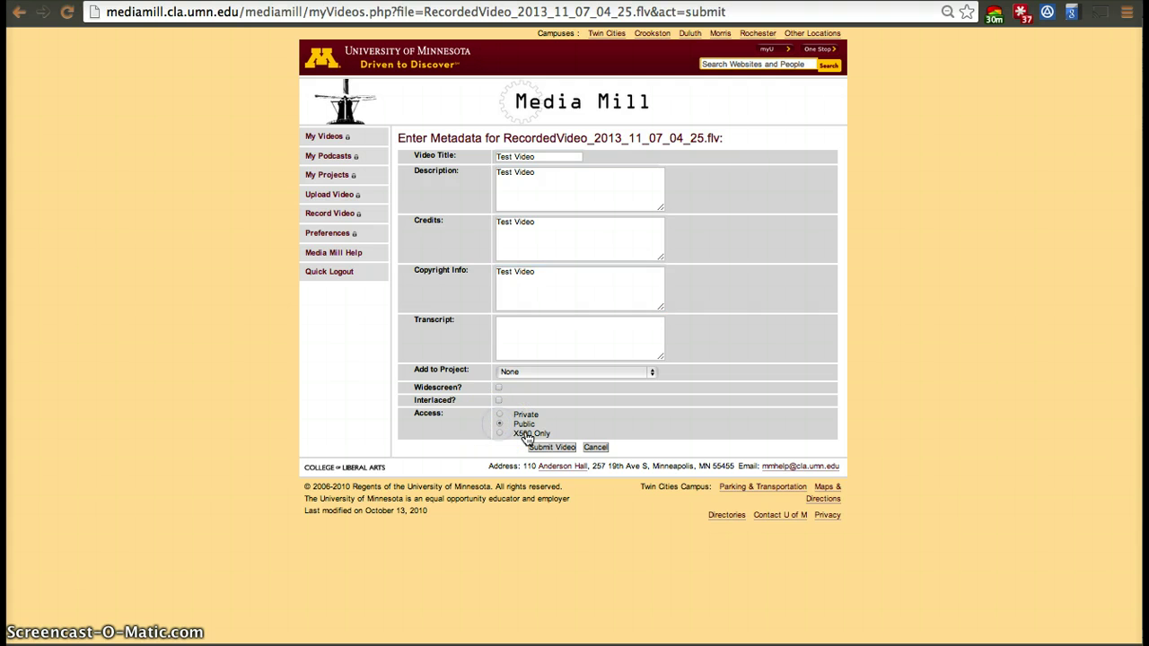
left_click(552, 448)
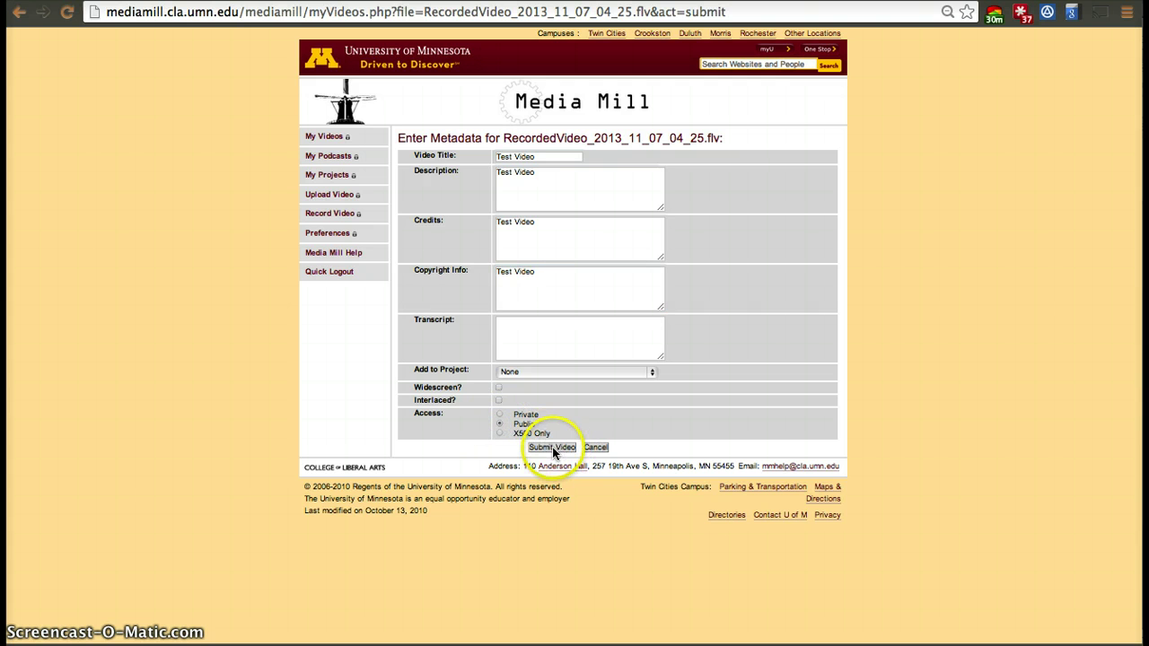
left_click(553, 448)
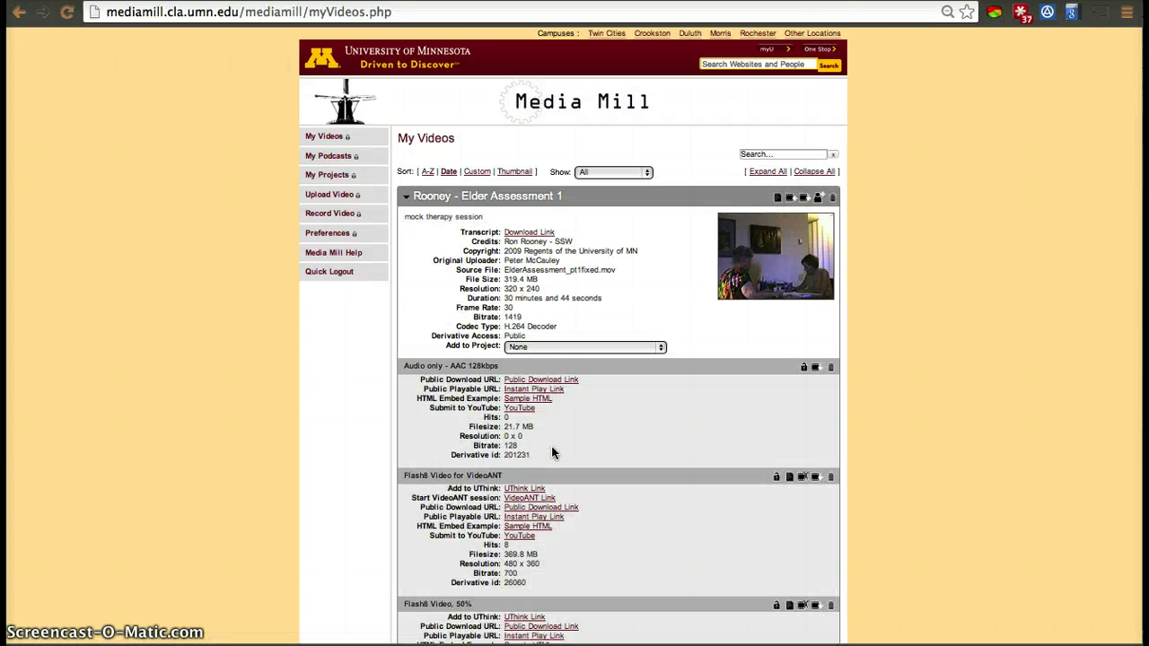
- Find Test Video in My Videos and submit a request for a Quicktime 7, 50% derivative
scroll(807, 435, "down", 15)
scroll(807, 437, "down", 20)
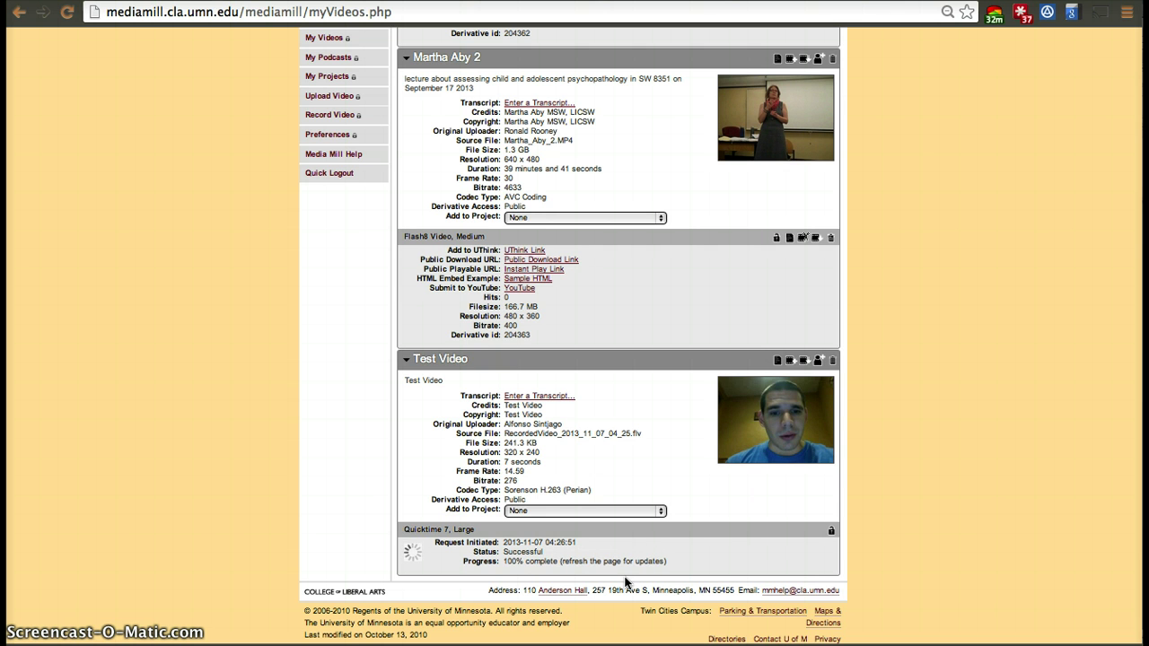
left_click(804, 360)
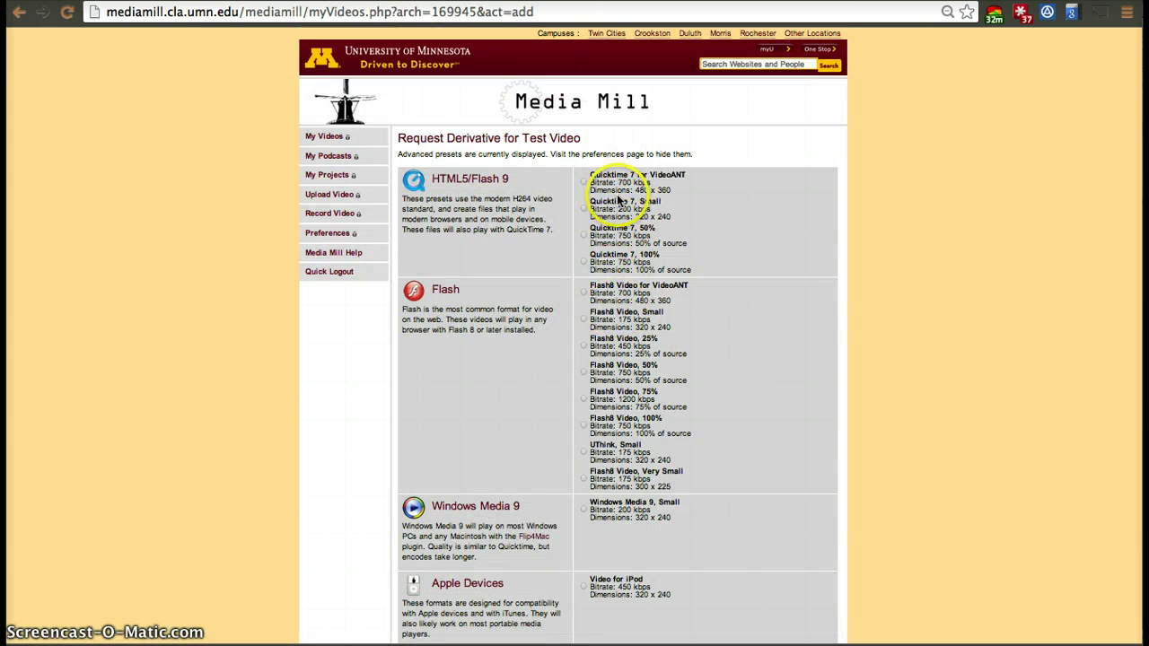
left_click(585, 236)
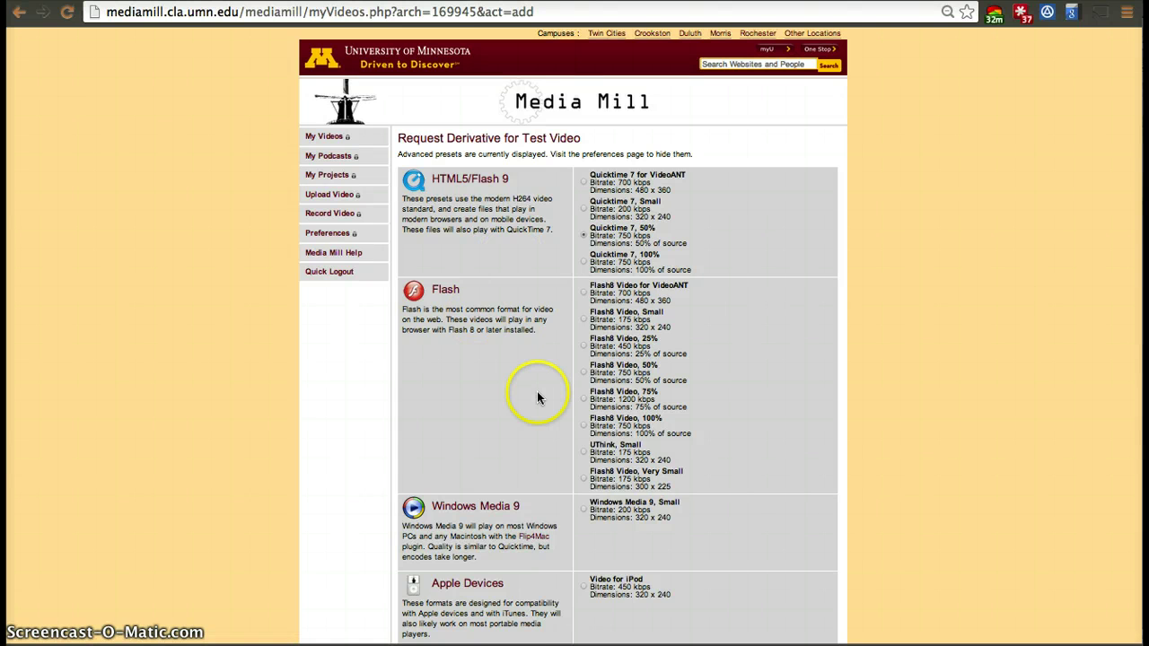
scroll(537, 393, "down", 5)
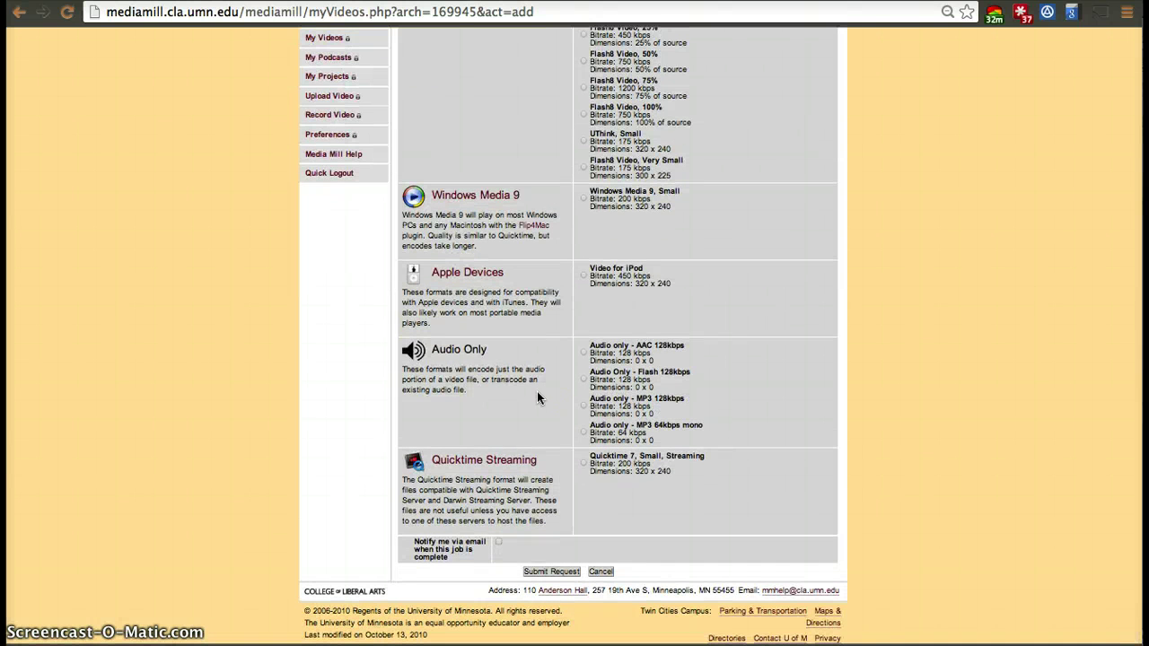
left_click(549, 571)
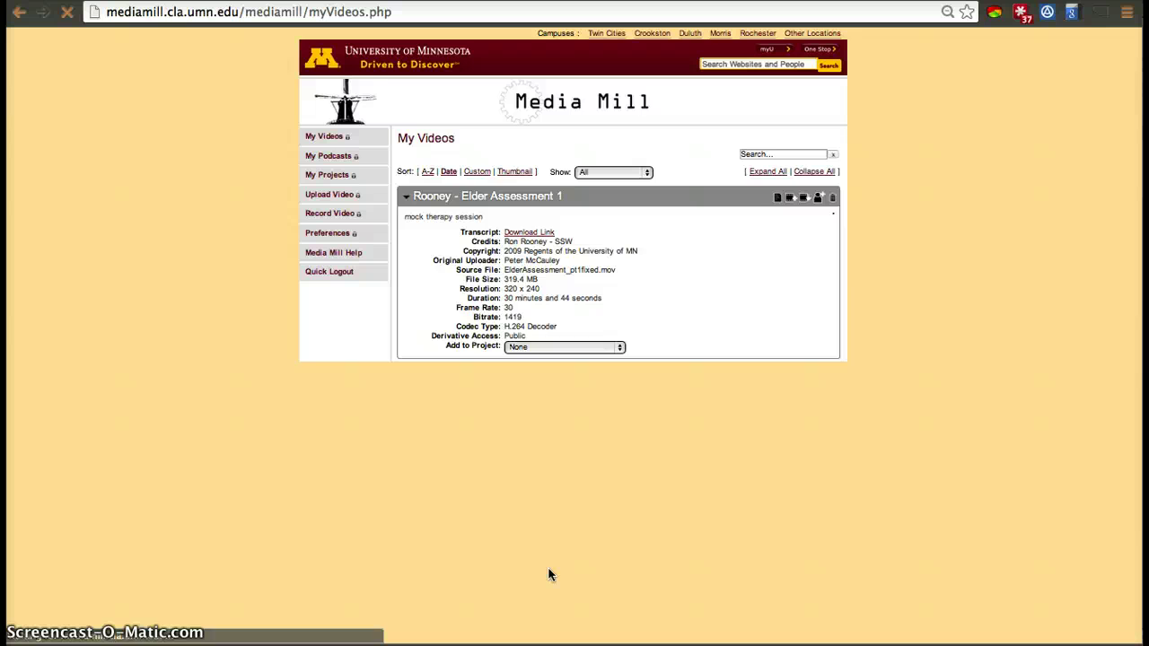
- Open the Instant Play Link of Test Video's Quicktime 7, Large derivative and load its copied URL in a new tab
scroll(550, 574, "down", 20)
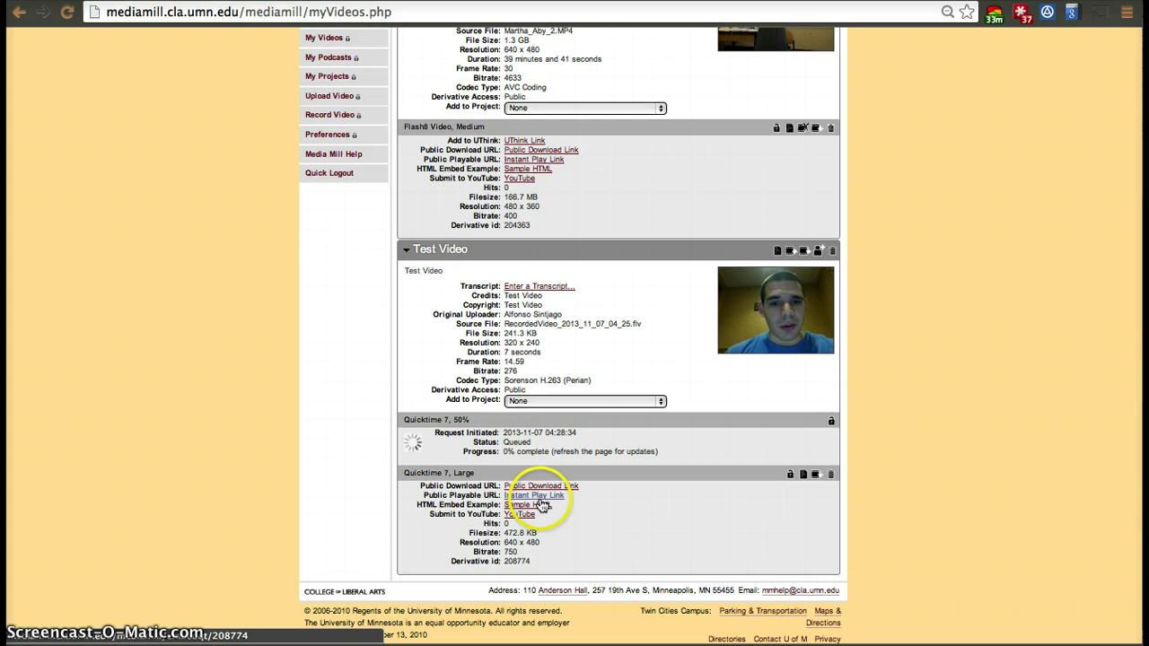
left_click(541, 505)
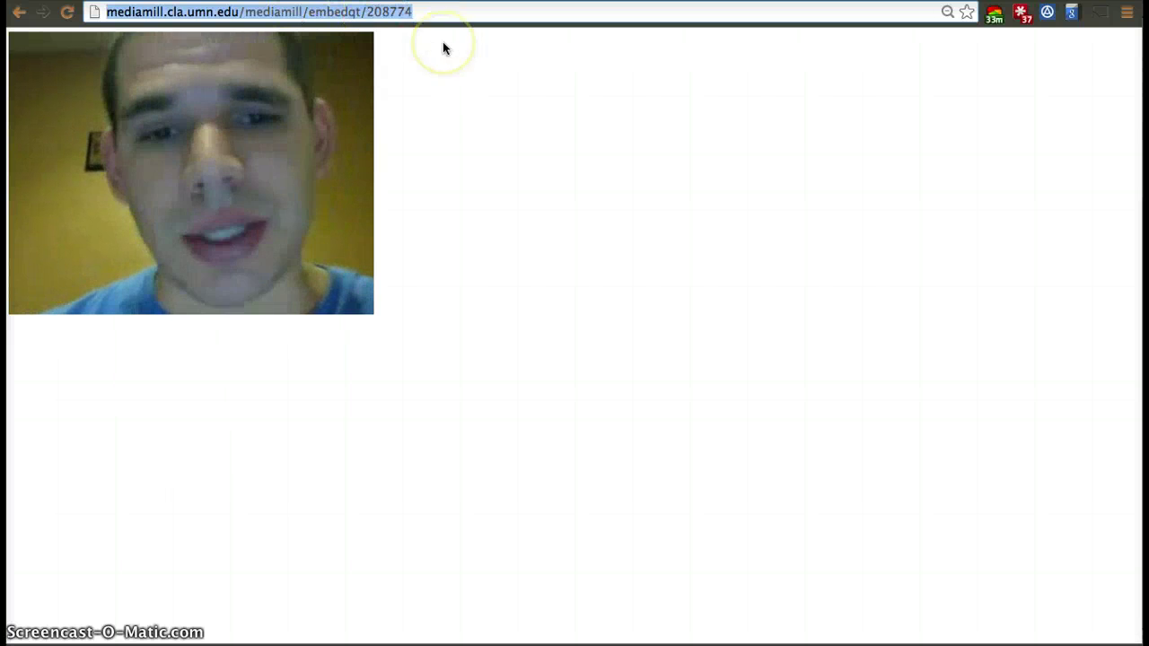
key("super+v")
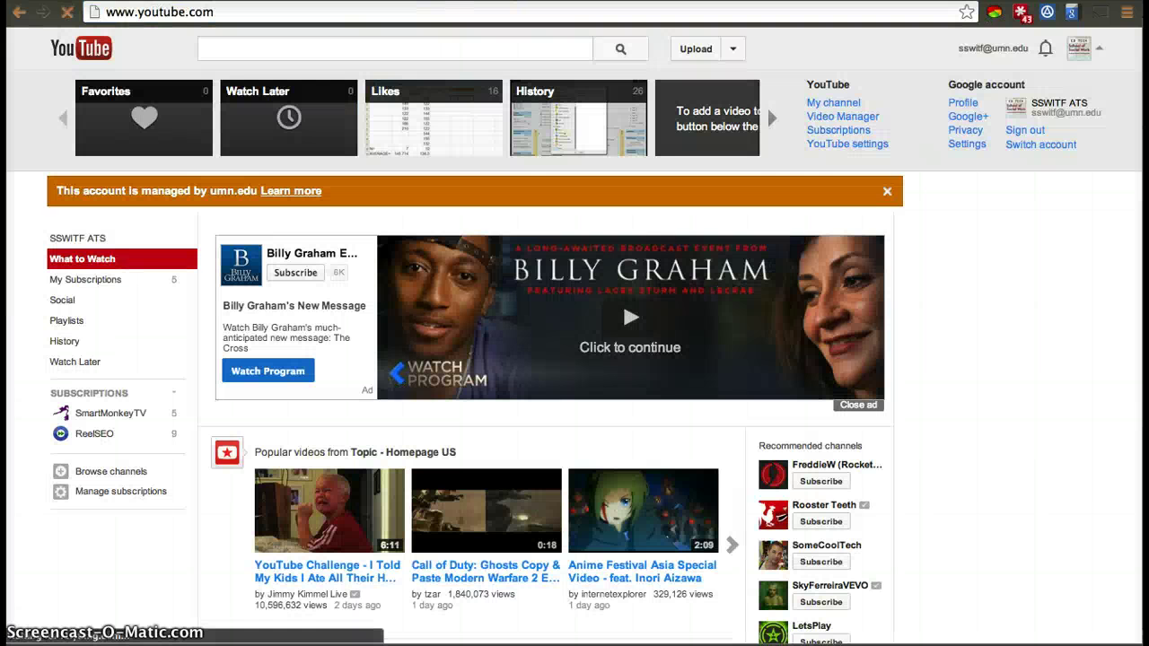
key("ctrl+t")
key("ctrl+v")
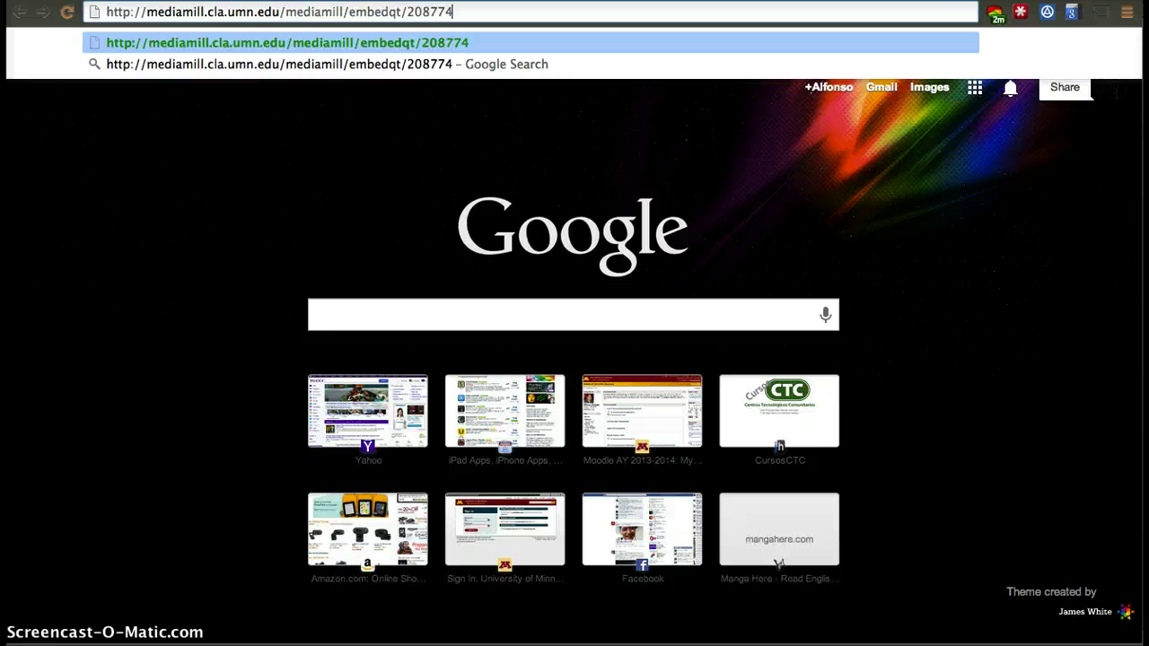
key("Return")
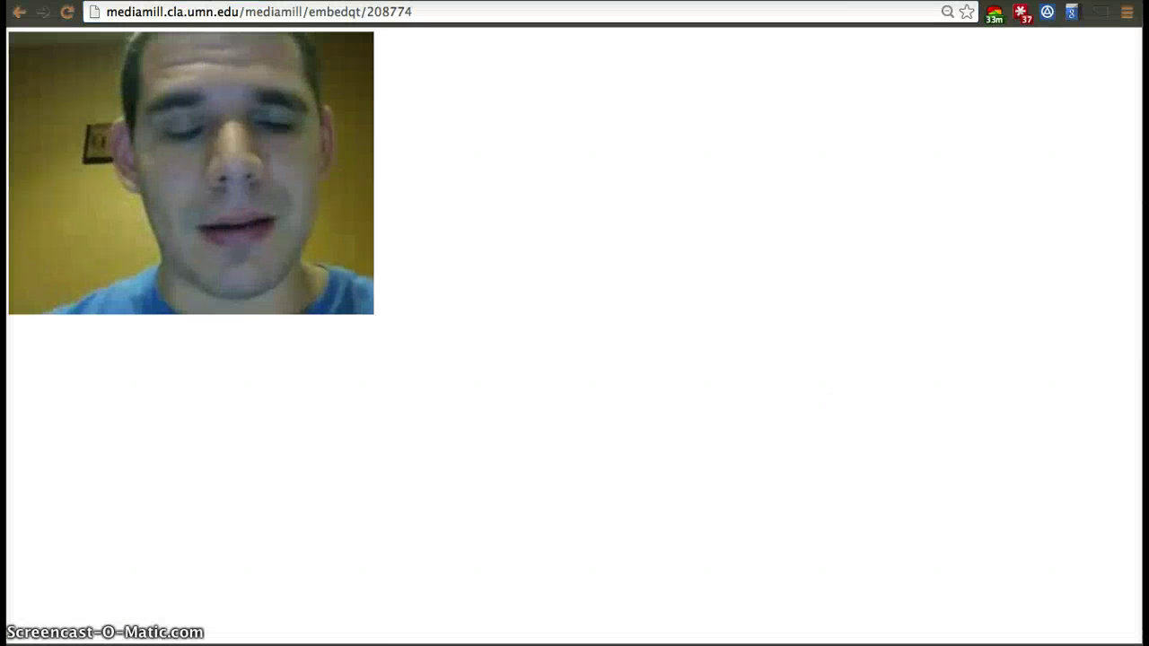